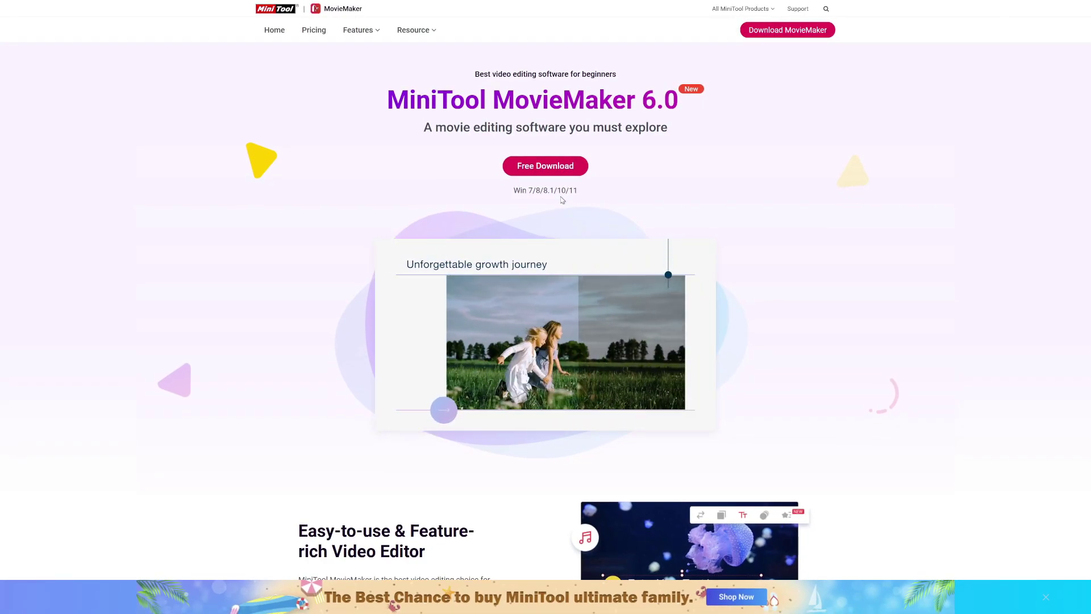
- Scroll the MiniTool MovieMaker product page down past the hero banner to the feature sections
scroll(561, 200, "down", 8)
scroll(561, 201, "down", 4)
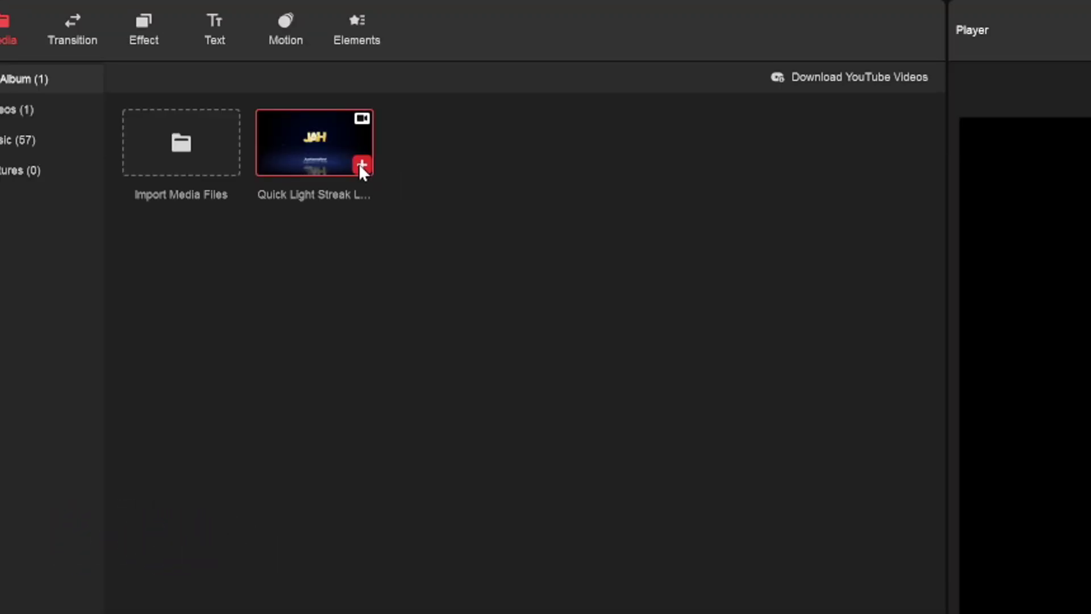
- Append the Quick Light Streak intro clip from My Album to the timeline
left_click(360, 164)
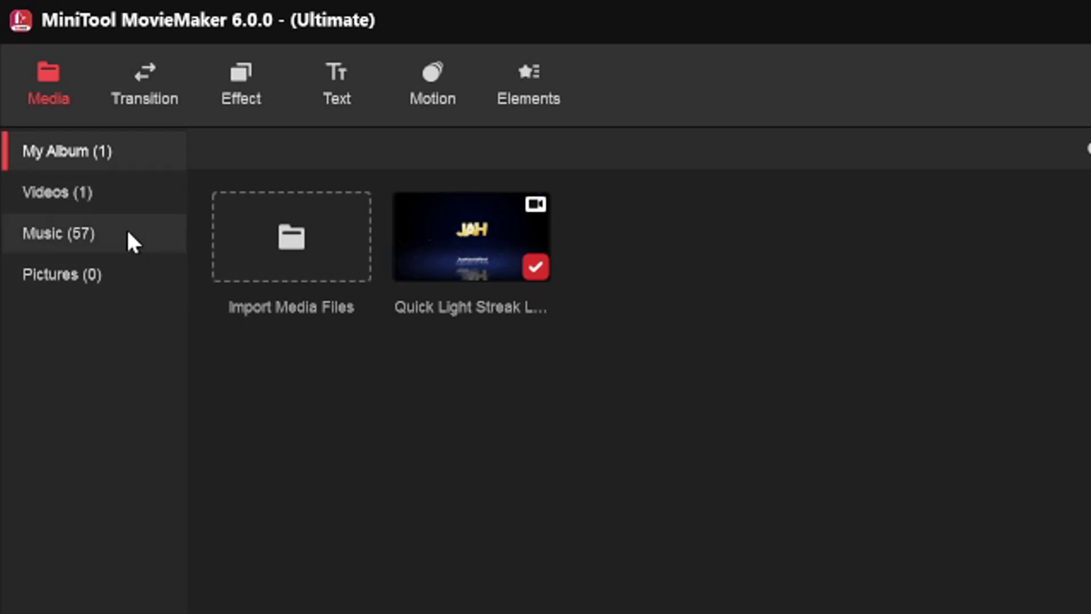
- Add the Self Made song from the music library to the audio track beneath the intro clip
left_click(127, 233)
left_click(118, 193)
left_click(119, 227)
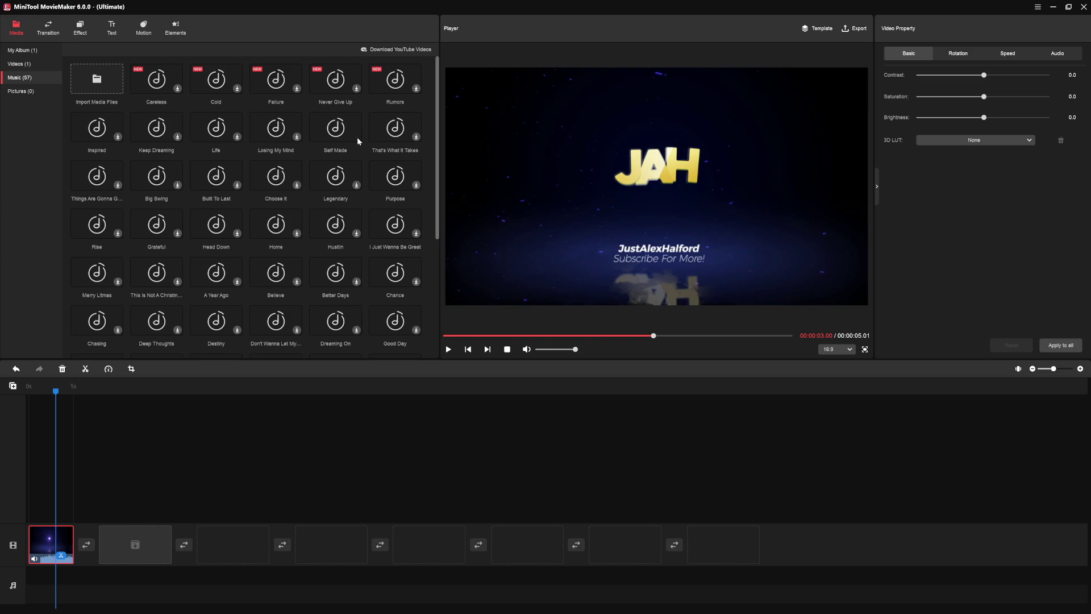
mouse_move(360, 140)
left_click(359, 139)
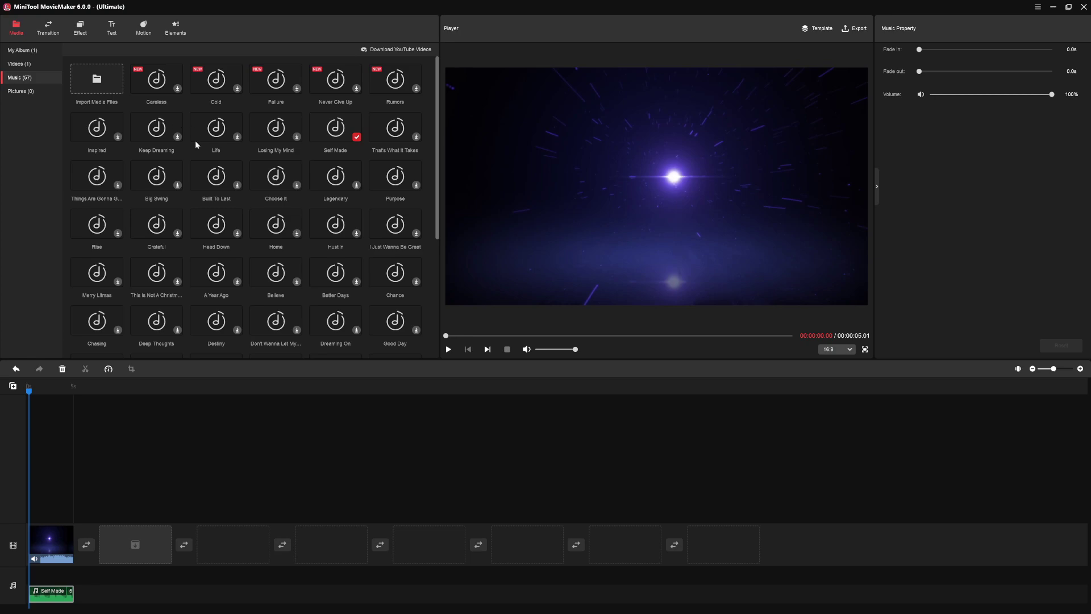
left_click(22, 94)
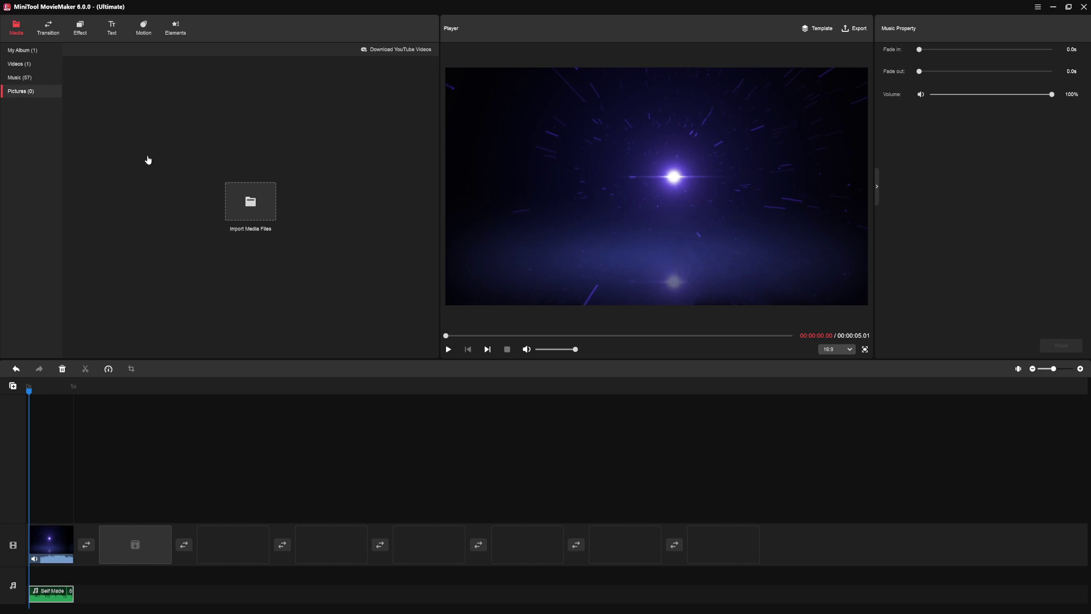
- Place the portrait photo on the timeline right after the intro clip
left_click(23, 51)
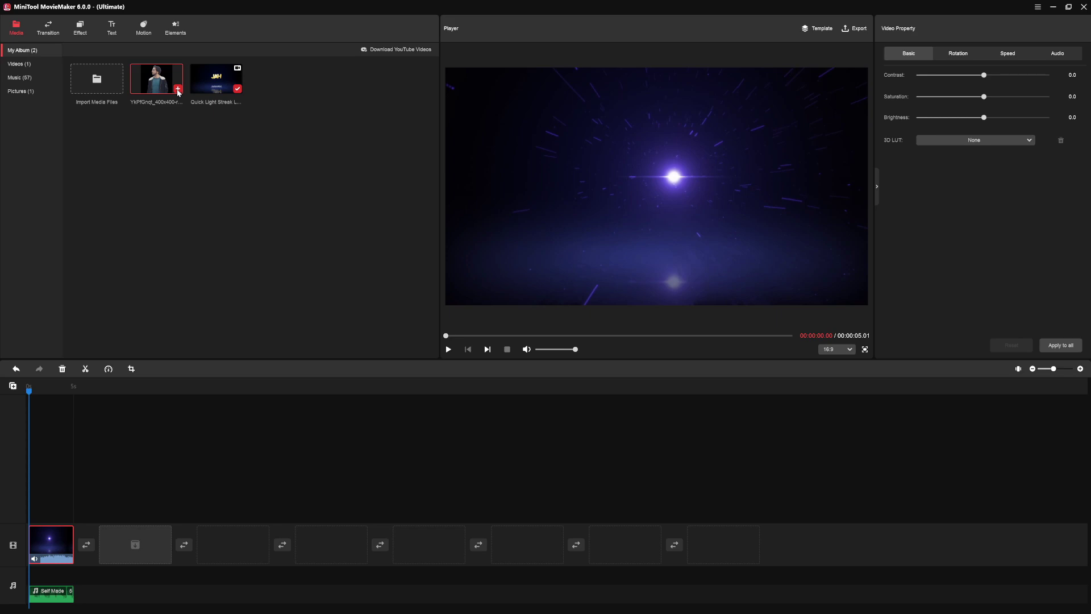
left_click(178, 90)
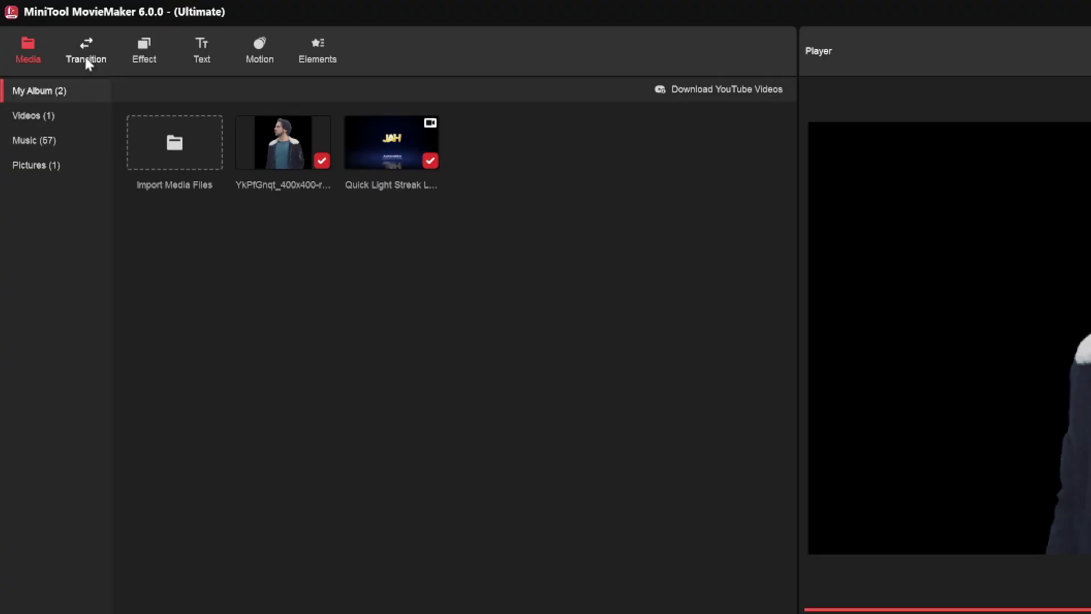
- Browse the Advanced, Iris and PagePeel transition categories, settling on Advanced
left_click(89, 62)
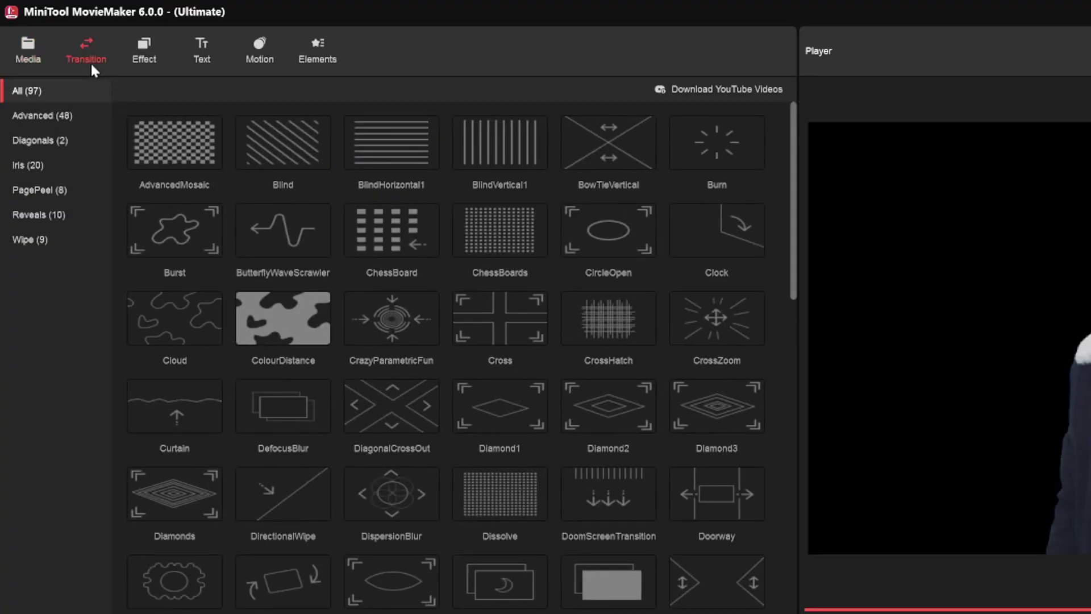
left_click(56, 115)
left_click(55, 165)
left_click(55, 189)
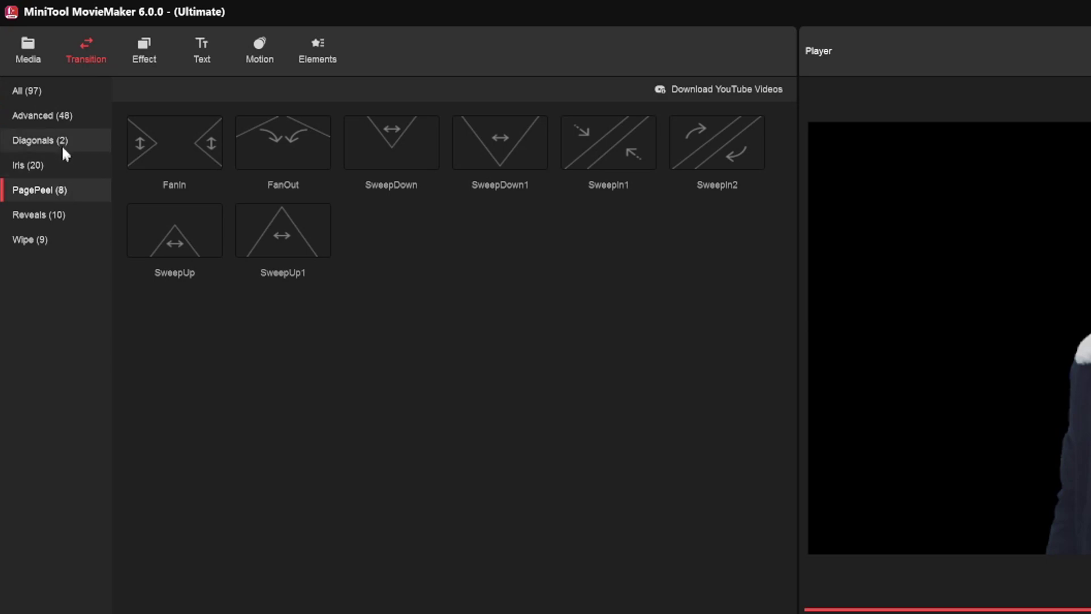
left_click(57, 116)
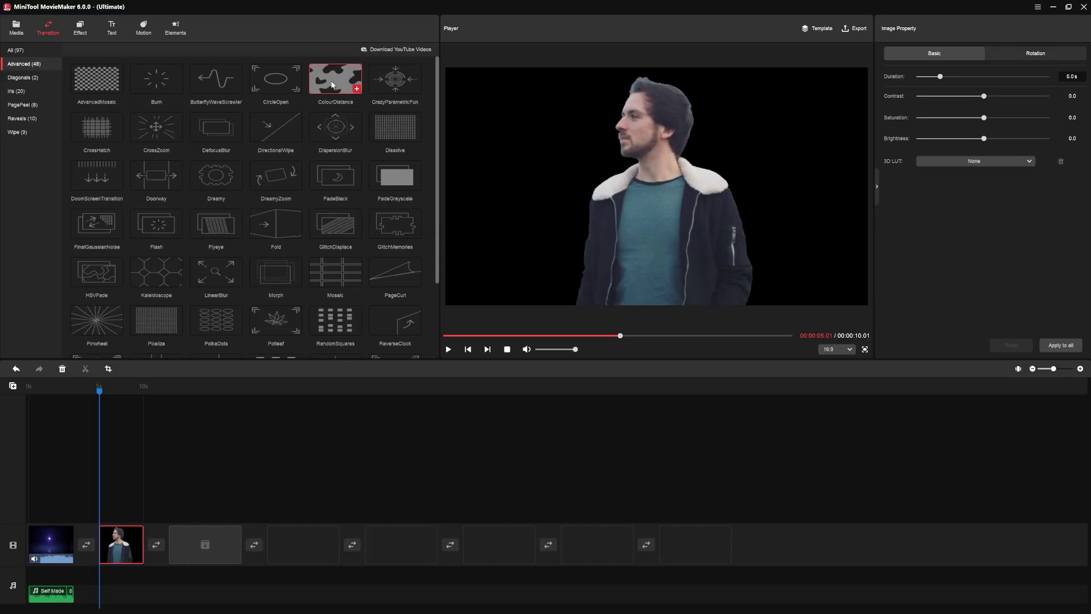
- Drop ColourDistance between the intro clip and the photo, then rewind to the start
left_click_drag(606, 159, 537, 430)
left_click_drag(295, 234, 295, 235)
left_click_drag(337, 76, 88, 545)
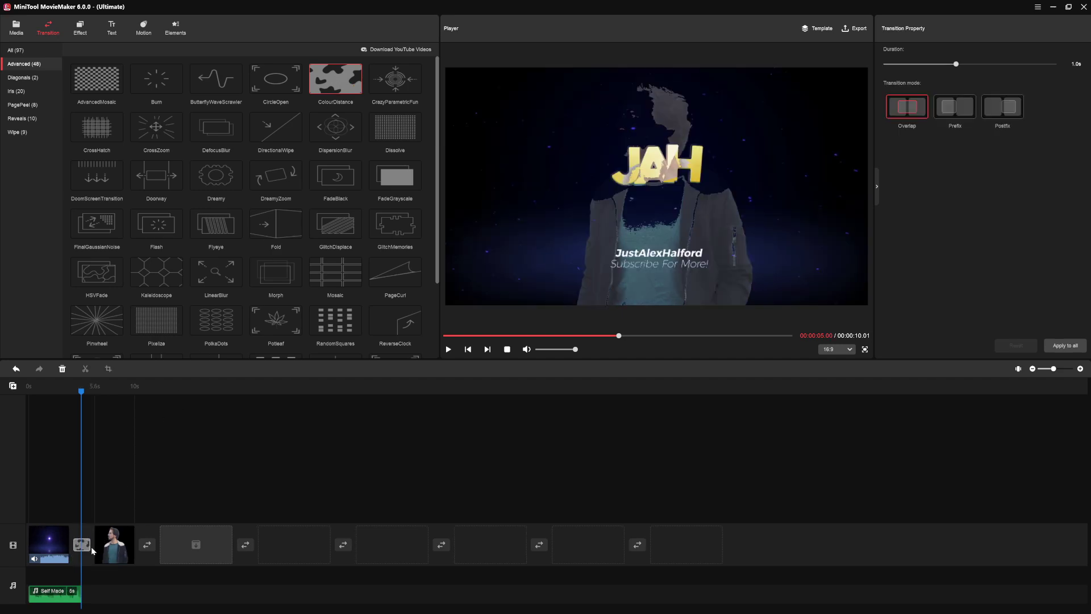
left_click_drag(81, 397, 6, 400)
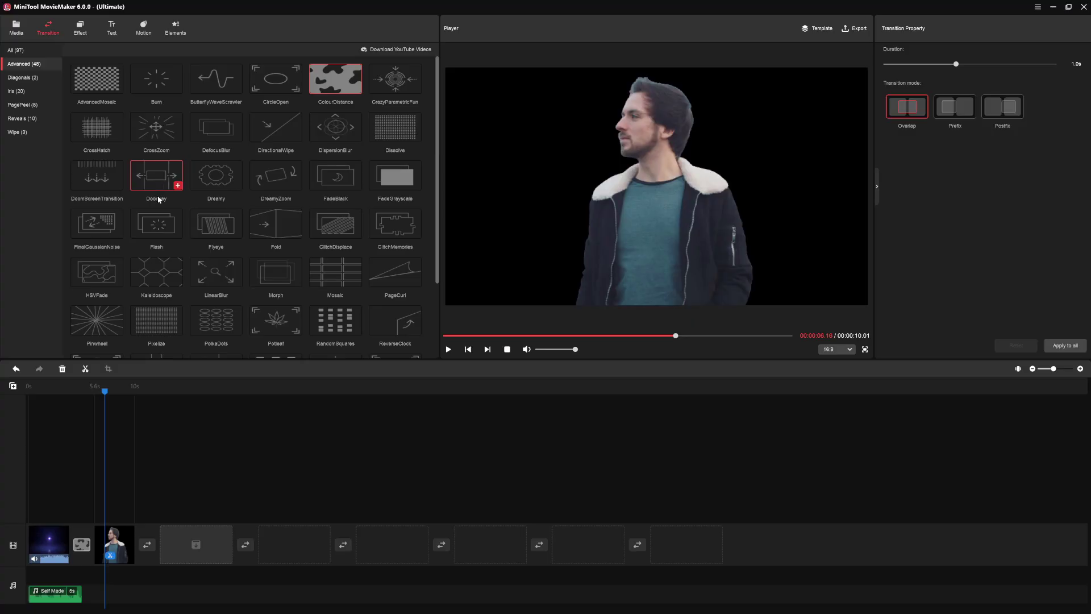
- Give the photo the Antique filter with contrast -57.4 and saturation -46.8
left_click(79, 34)
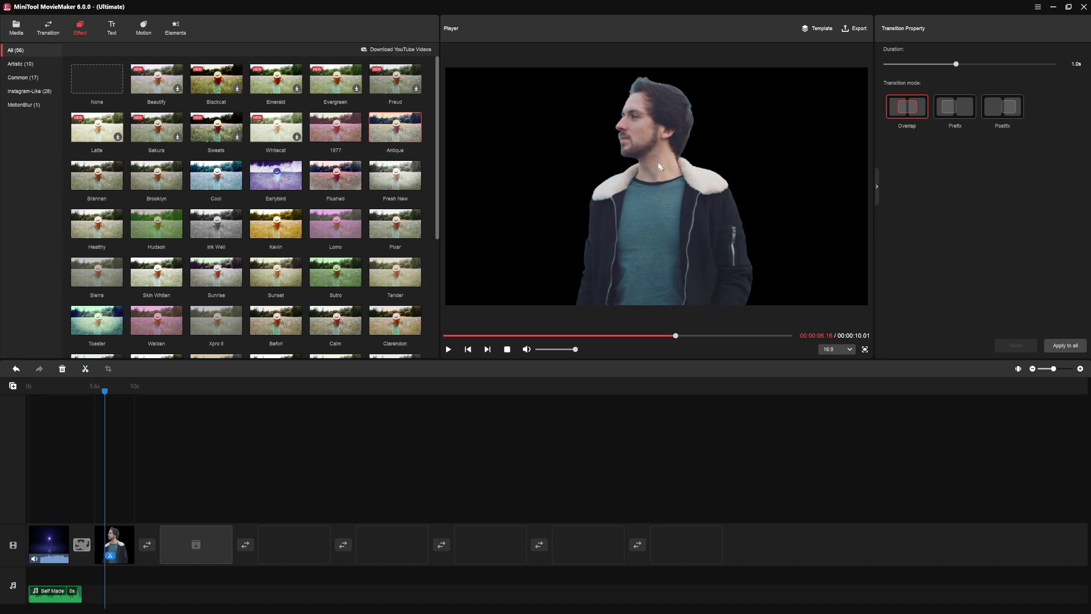
left_click(417, 140)
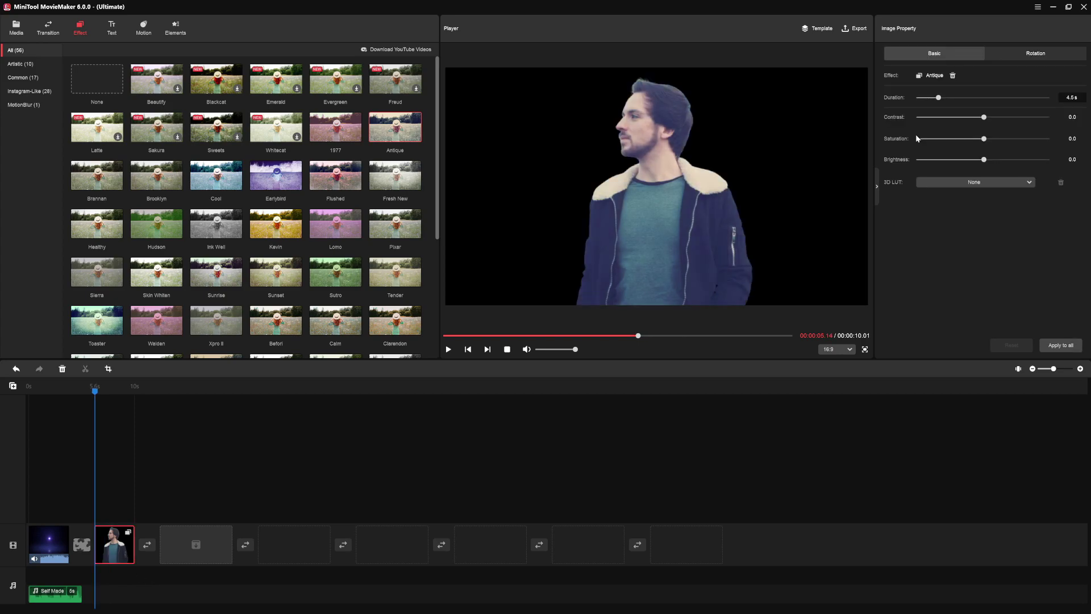
left_click_drag(983, 117, 954, 139)
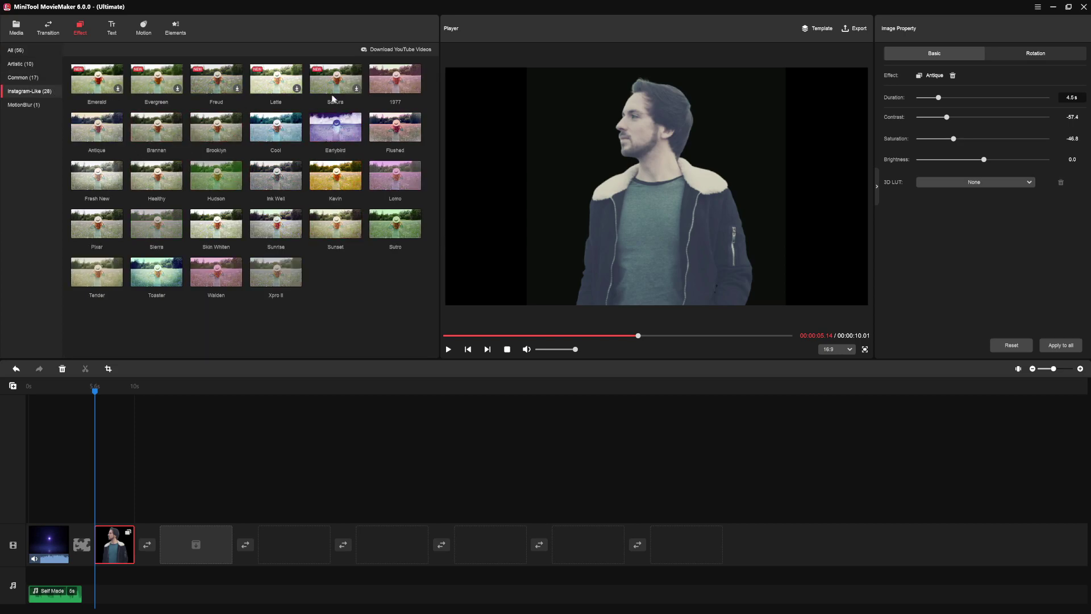
- Add the Caption26 template at the video start, type the channel name into it, and play back
left_click(112, 28)
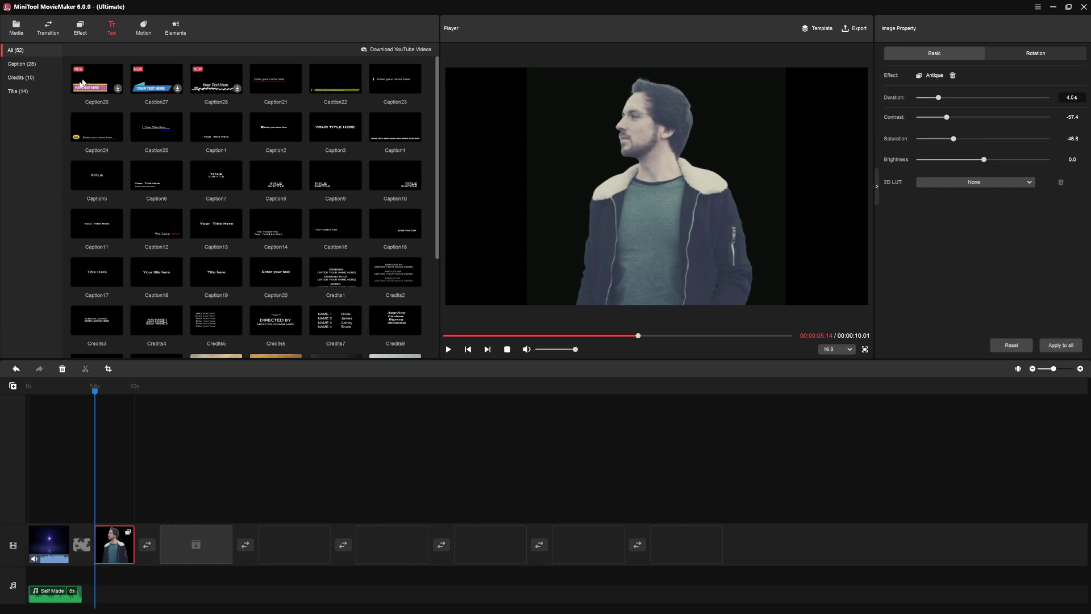
left_click(118, 90)
left_click(118, 89)
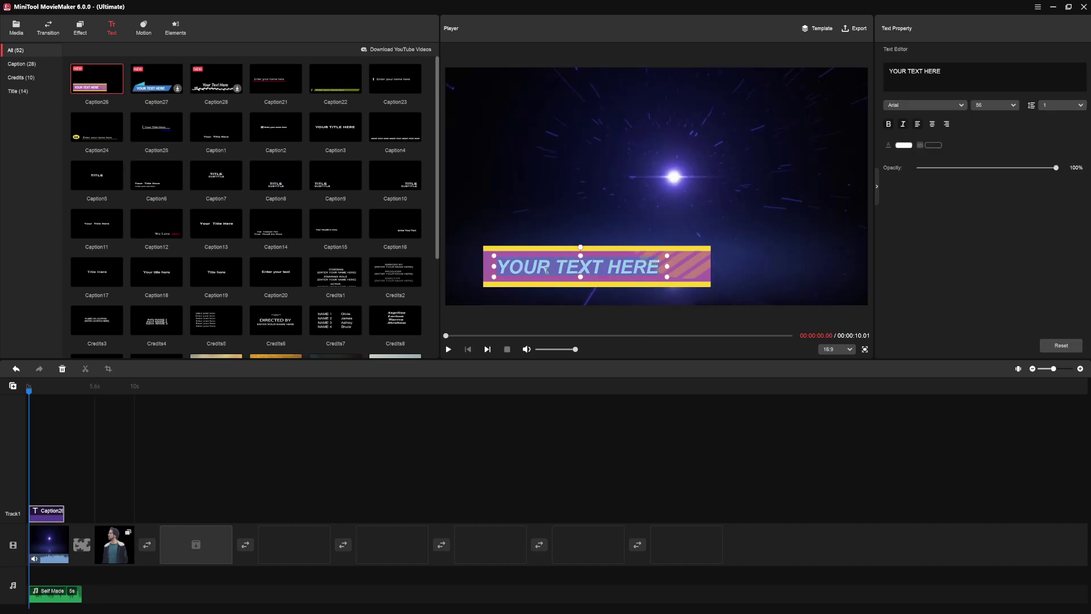
type("JustAlexHalford")
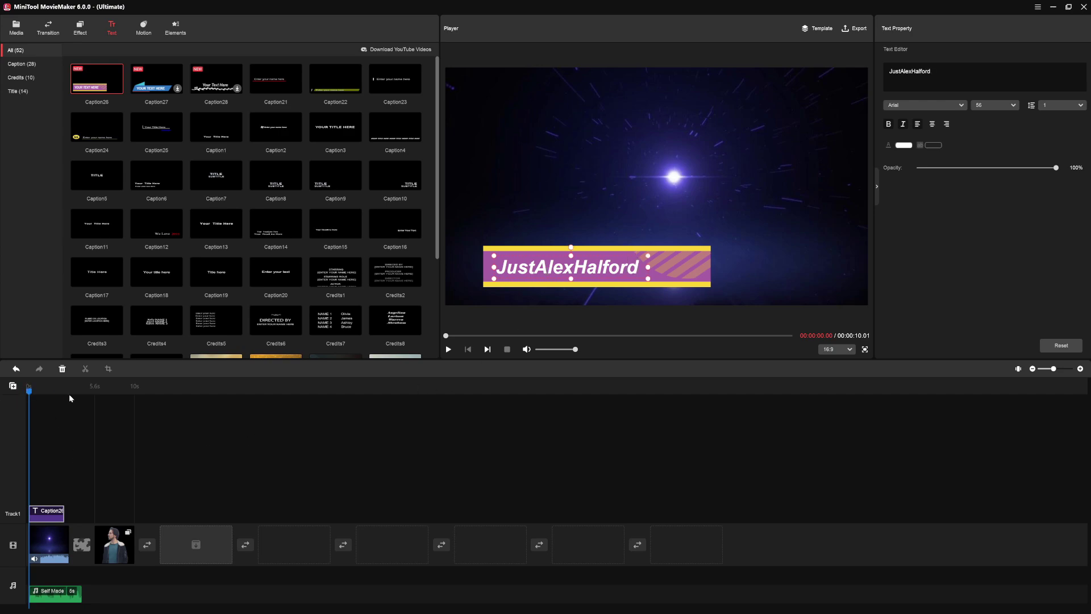
key("space")
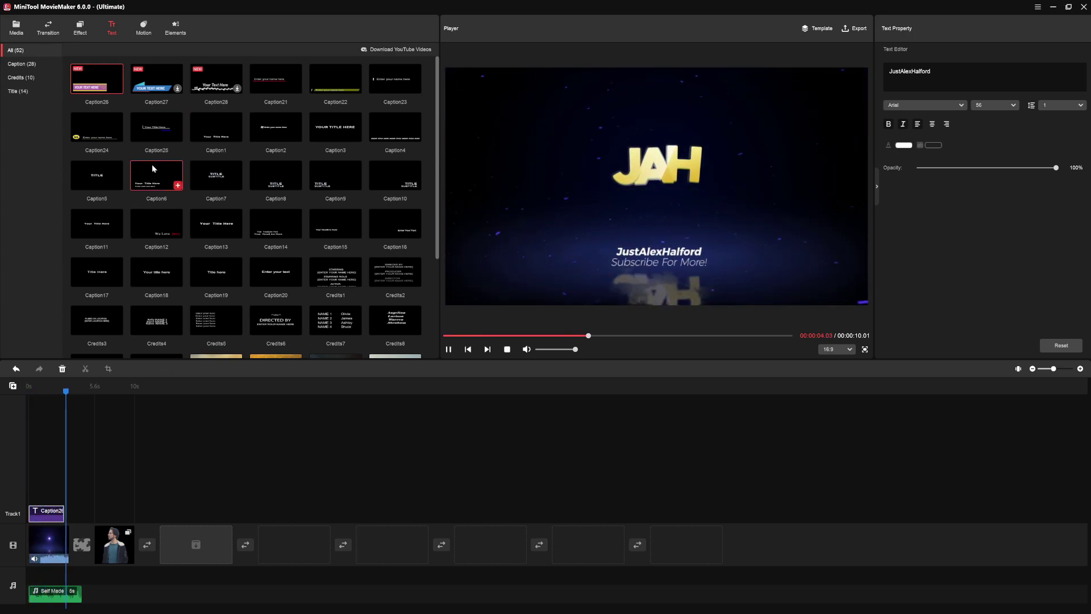
left_click(21, 77)
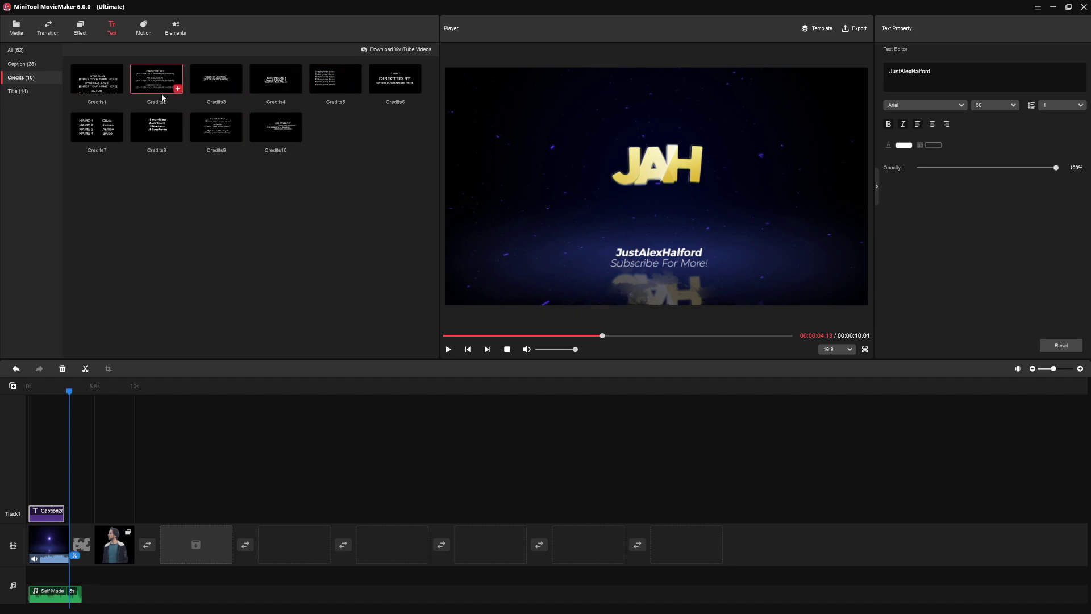
- Preview the Motion presets, then scroll the Elements sticker library down to the subscribe stickers
left_click(139, 35)
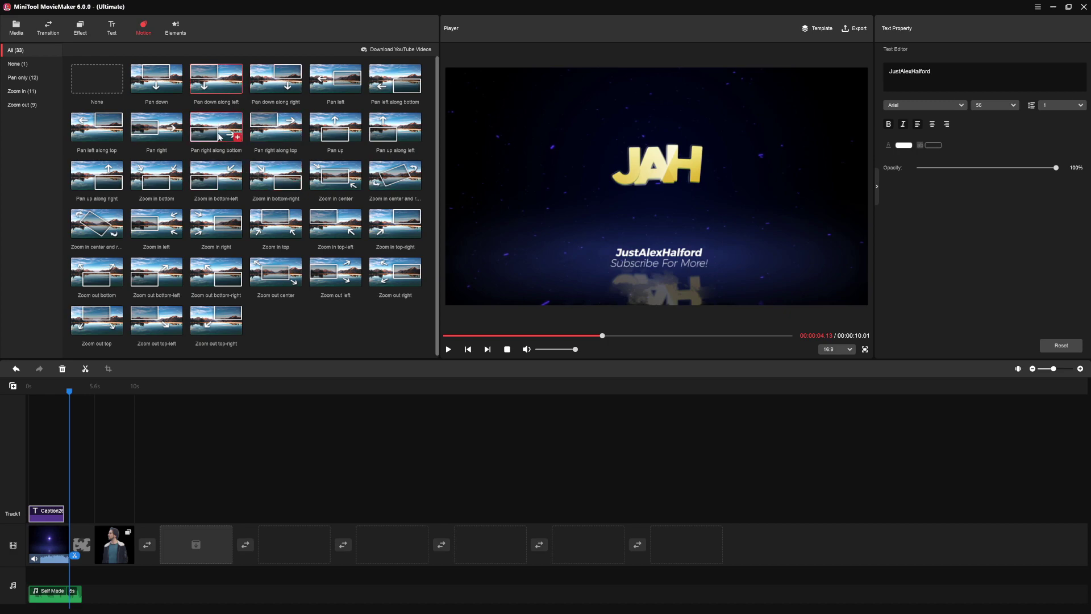
mouse_move(218, 137)
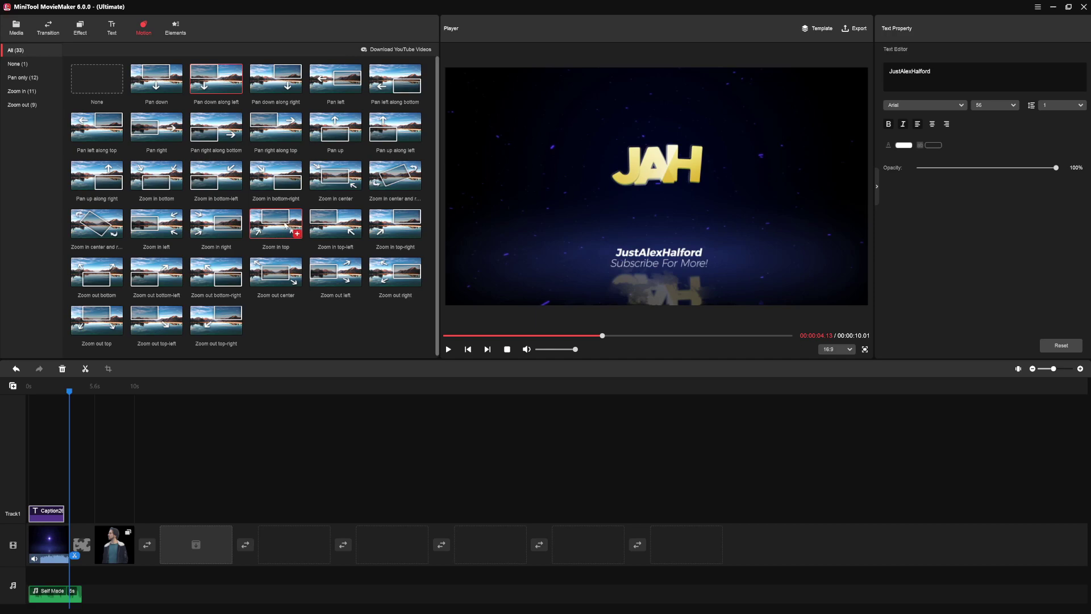
left_click(176, 34)
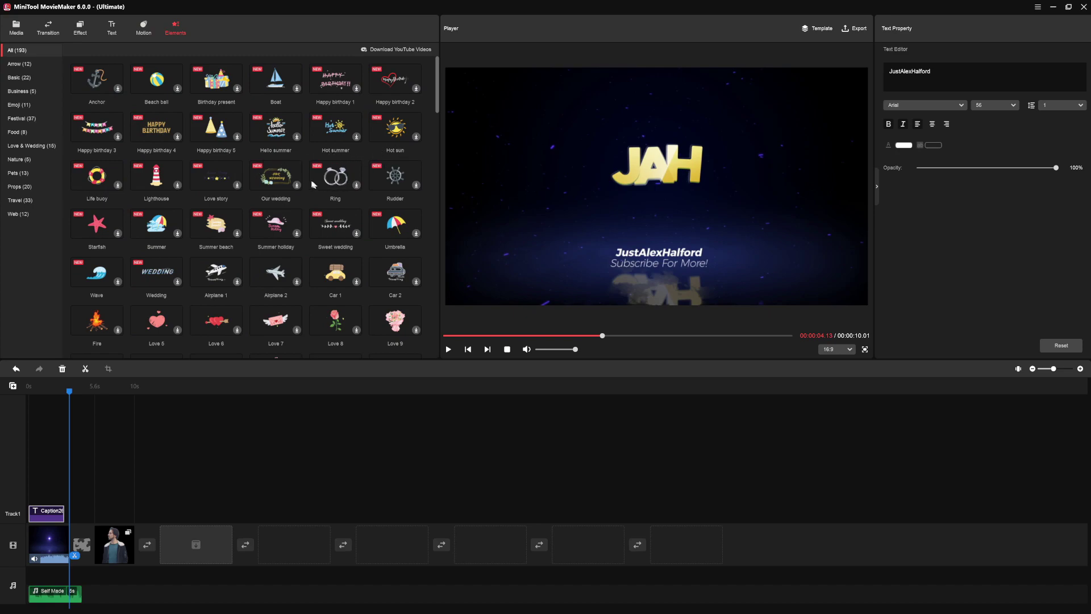
scroll(311, 184, "down", 10)
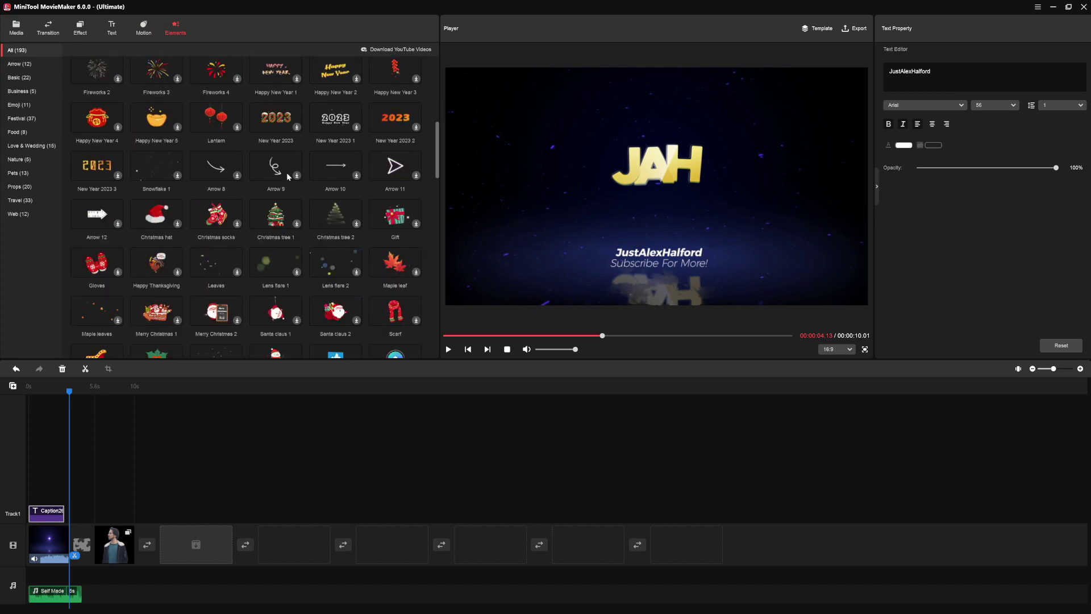
scroll(287, 172, "down", 6)
- Put the Subscribe 1 sticker on Track1 after the caption and play it back
left_click_drag(400, 271, 91, 511)
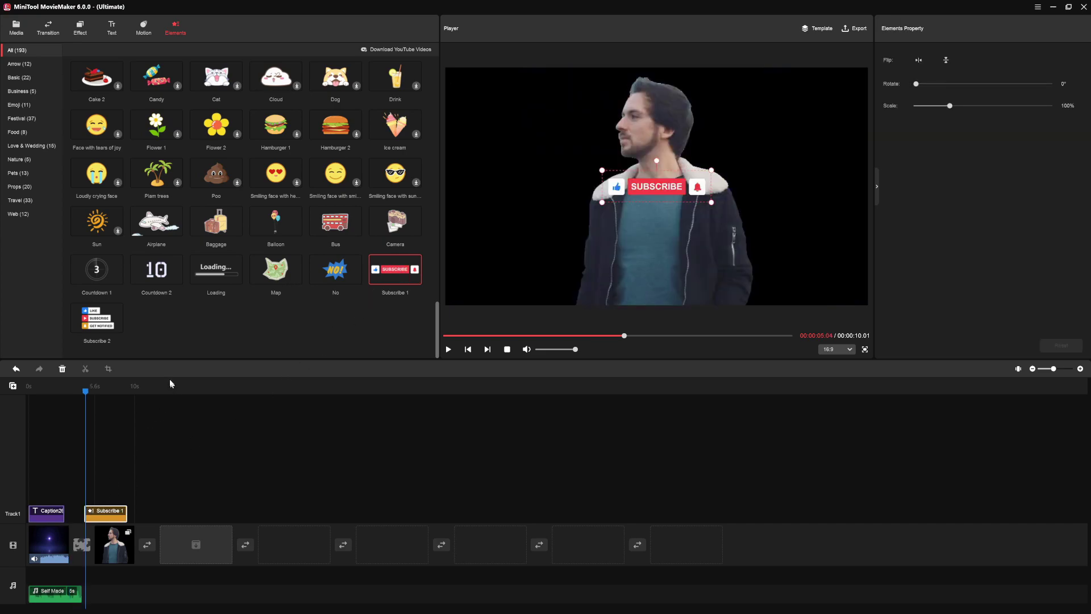
left_click(66, 462)
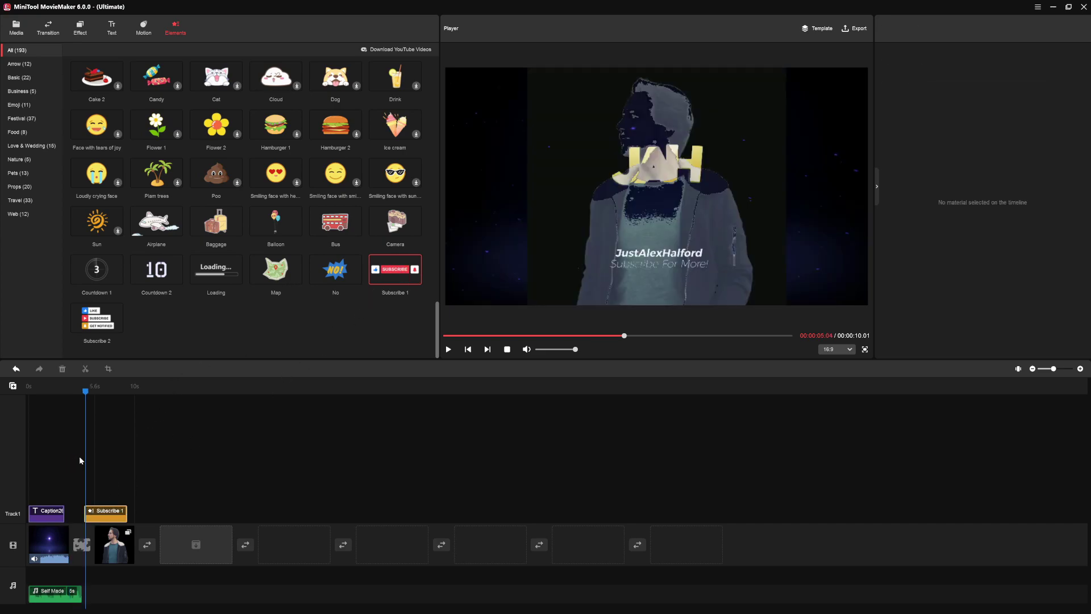
key("space")
key("space")
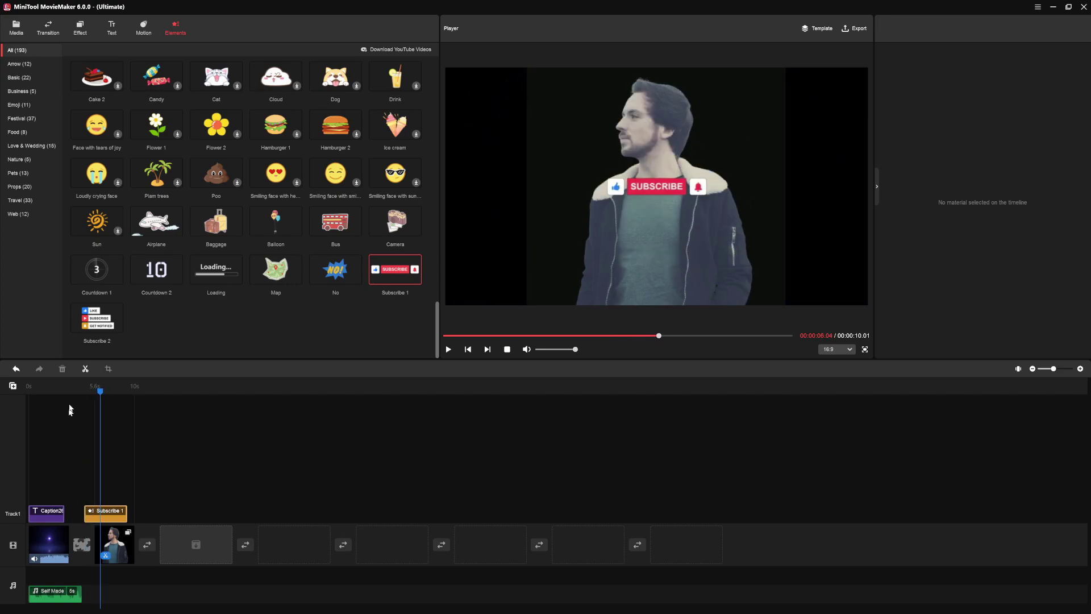
key("space")
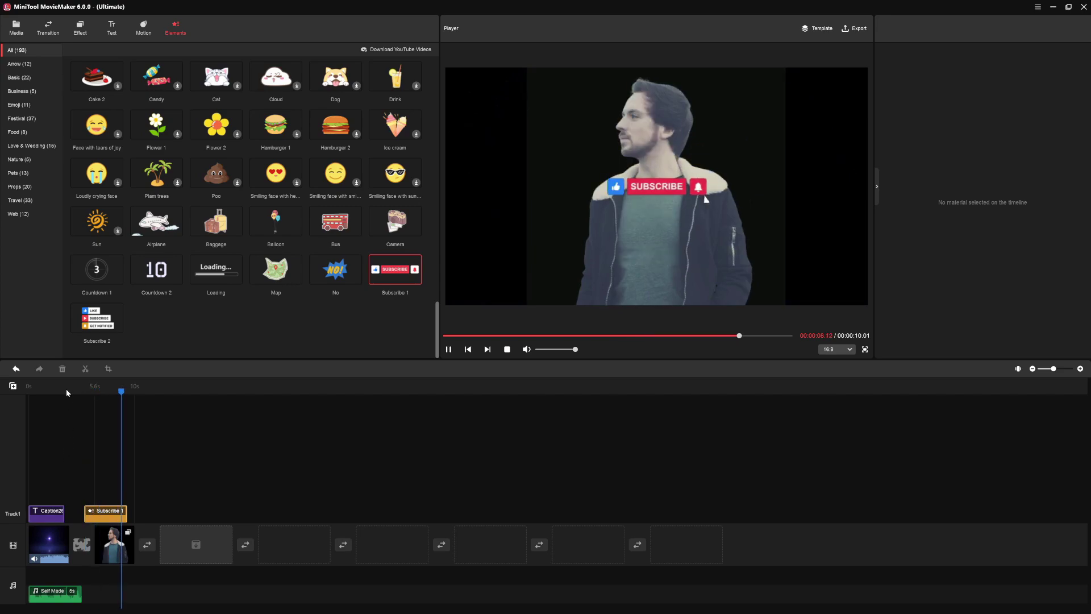
key("space")
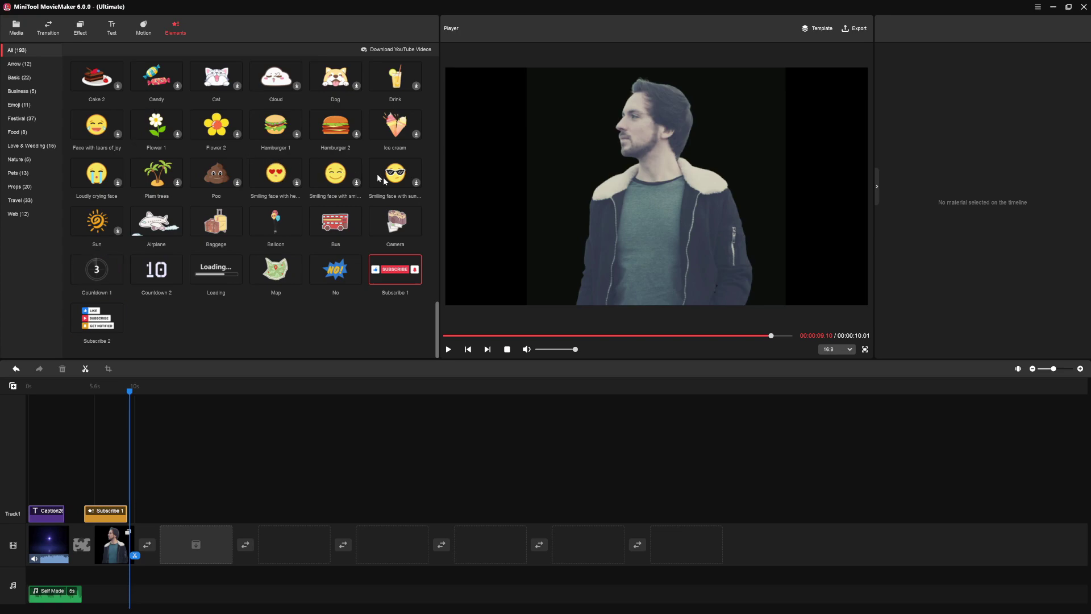
mouse_move(394, 271)
- Add the Social media 9 sticker from Elements > Web and select its clip after Subscribe 1
left_click(18, 214)
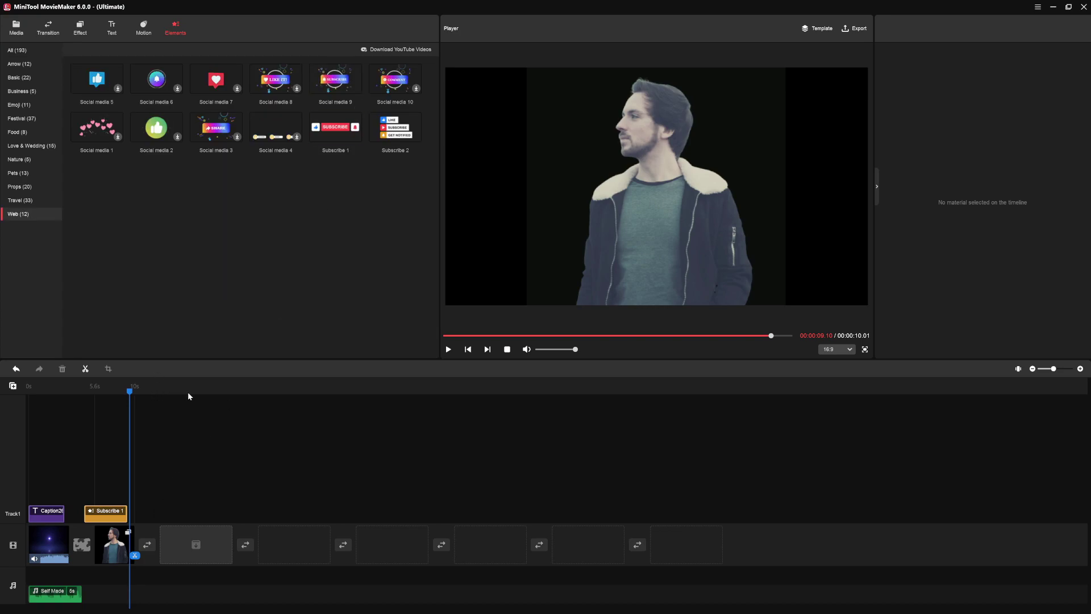
left_click(356, 88)
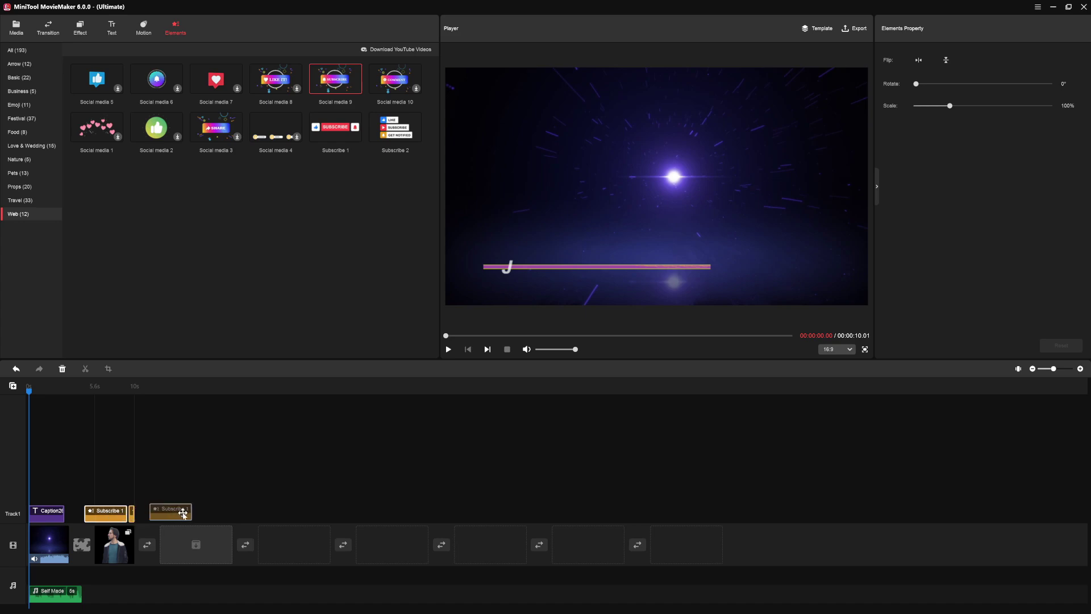
left_click(148, 515)
left_click(131, 513)
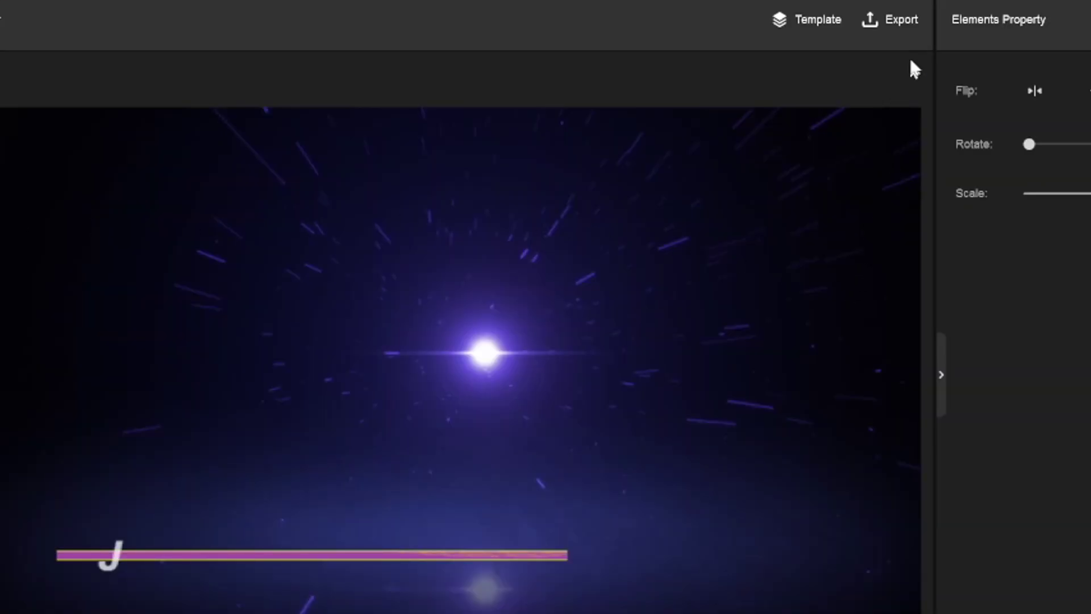
left_click(894, 19)
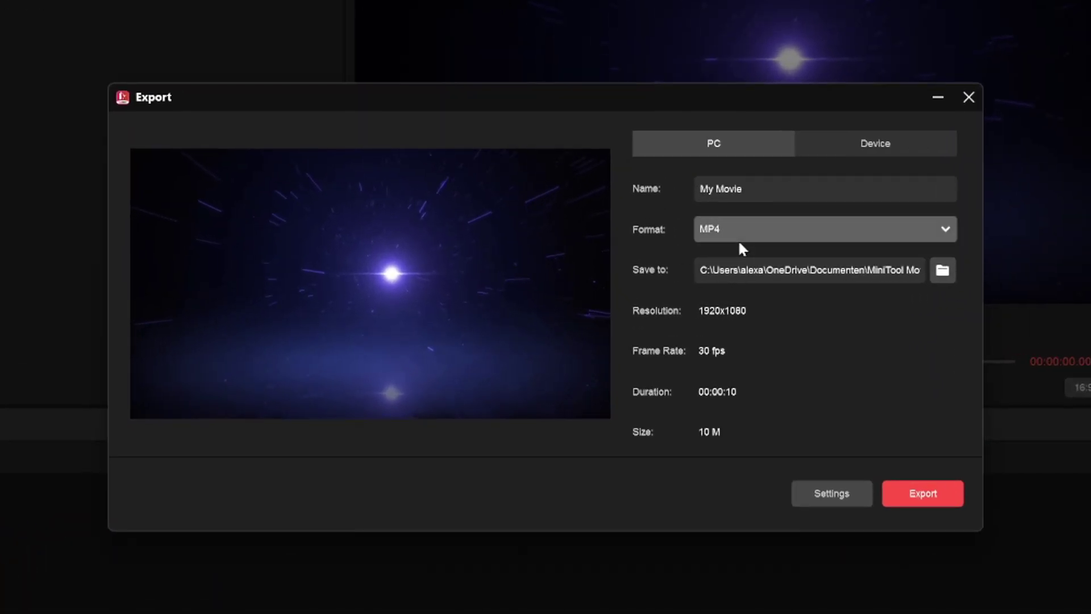
scroll(739, 245, "down", 3)
left_click(744, 236)
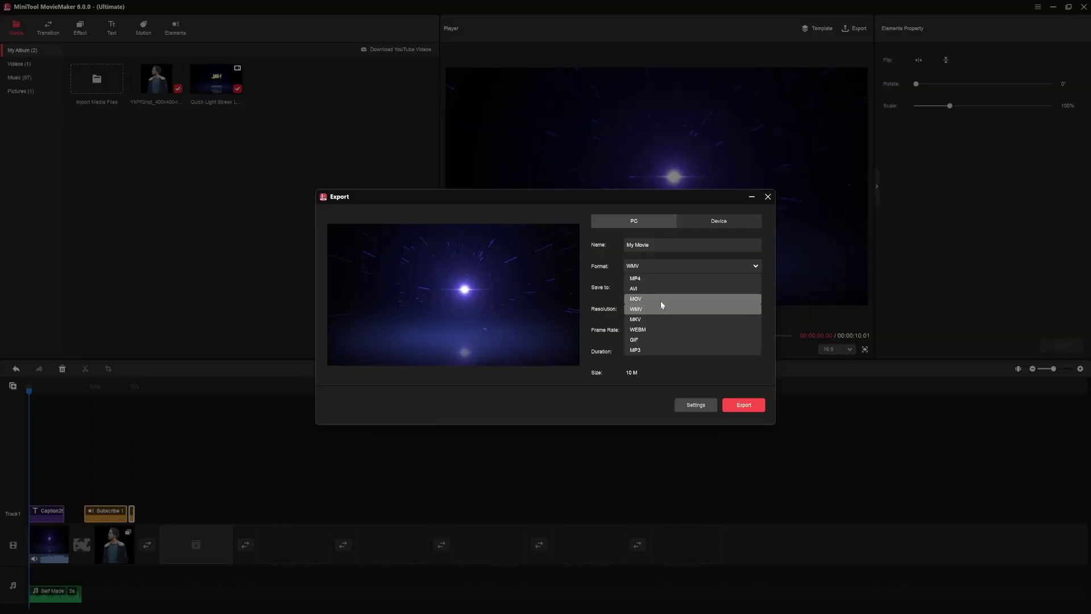
left_click(762, 311)
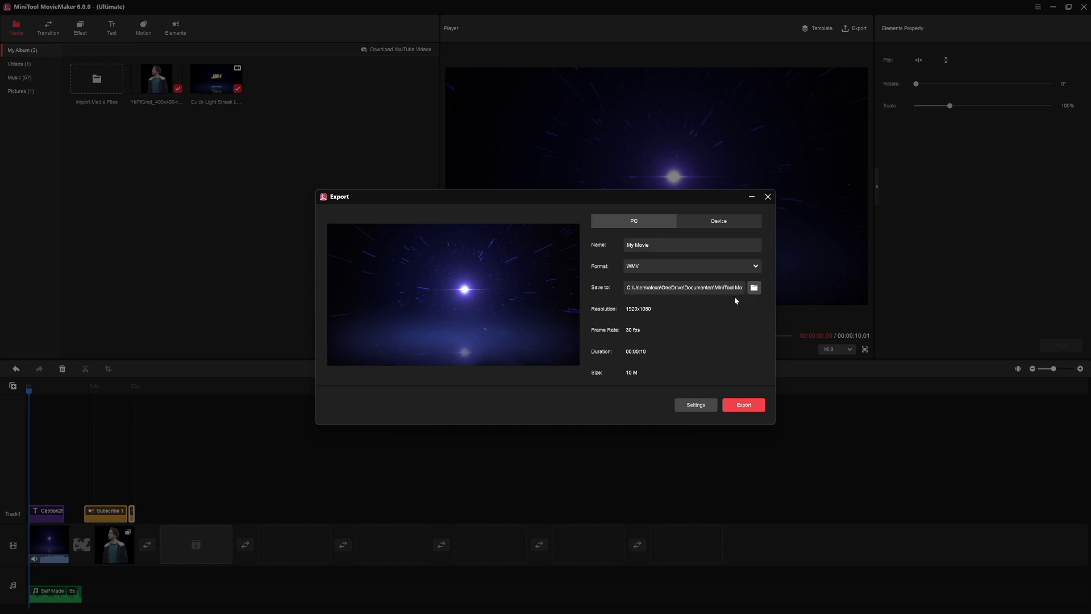
left_click(718, 221)
left_click(650, 269)
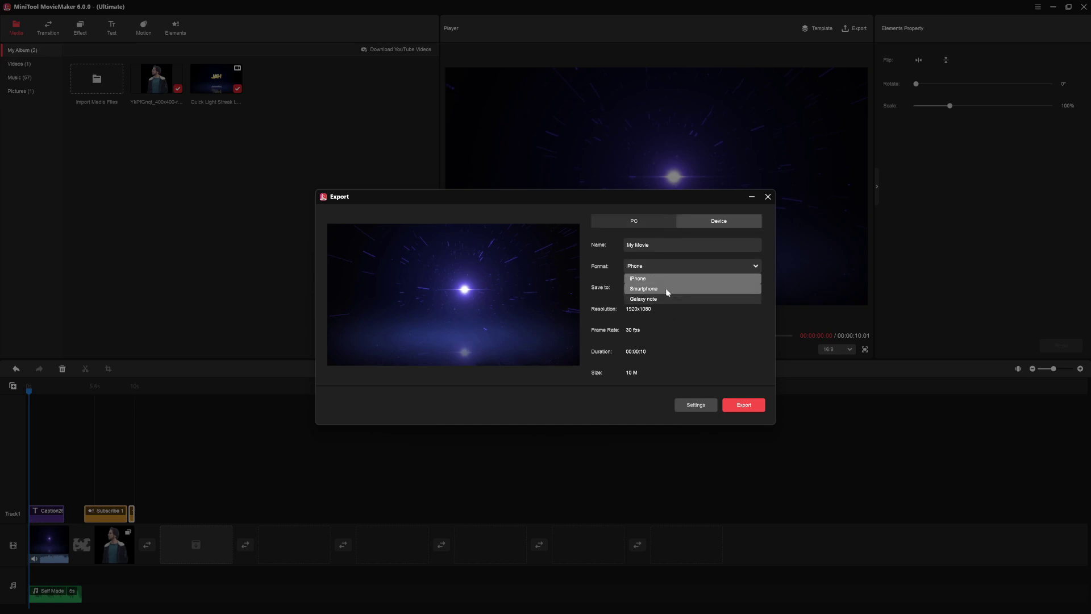
left_click(670, 299)
left_click(664, 266)
left_click(669, 277)
left_click(628, 218)
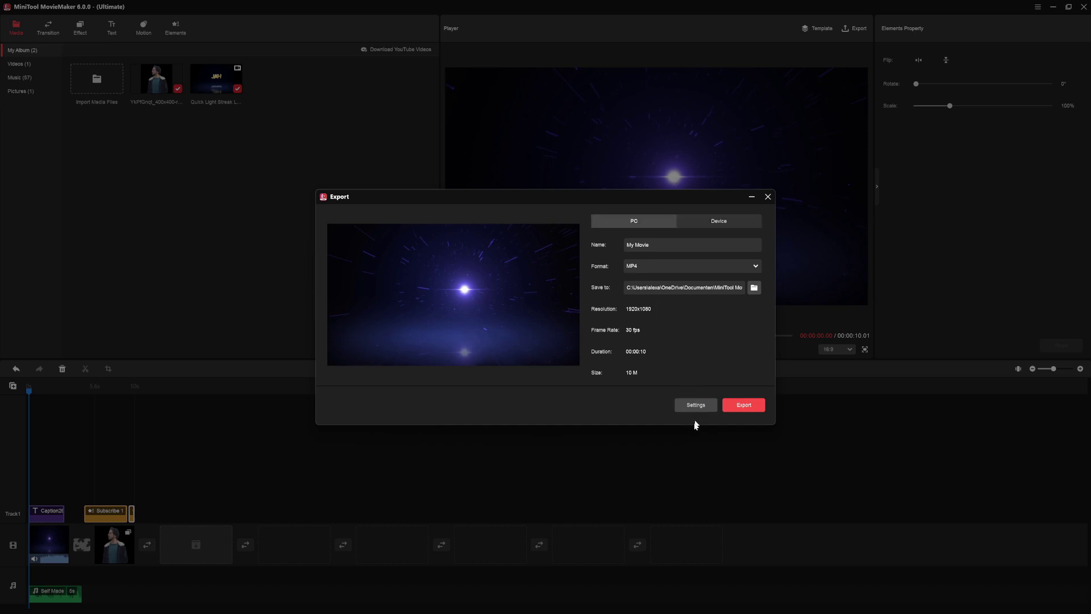
left_click(690, 405)
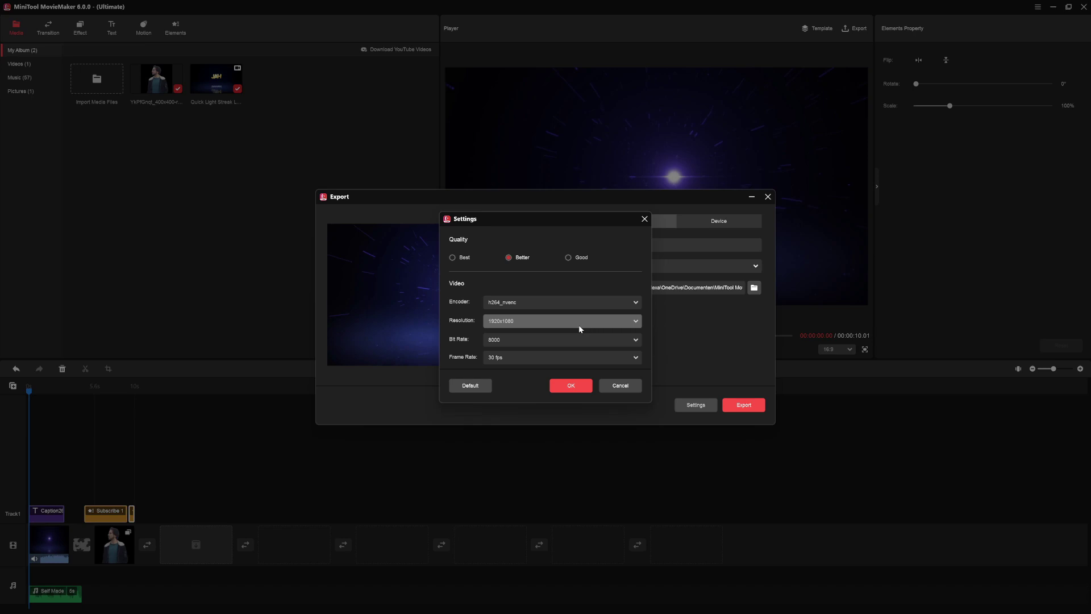
left_click(644, 218)
left_click(768, 197)
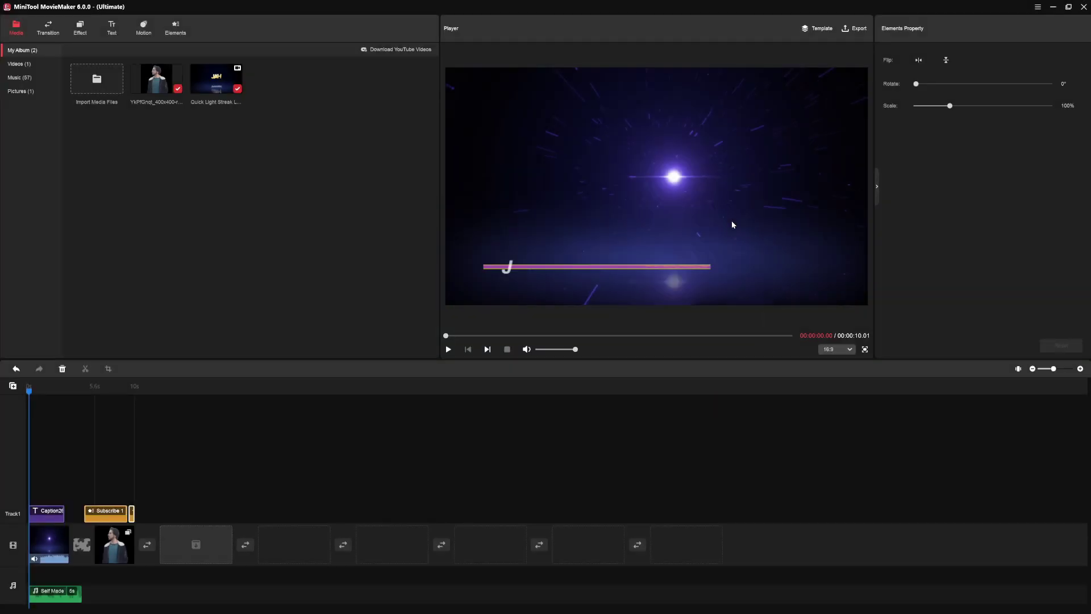